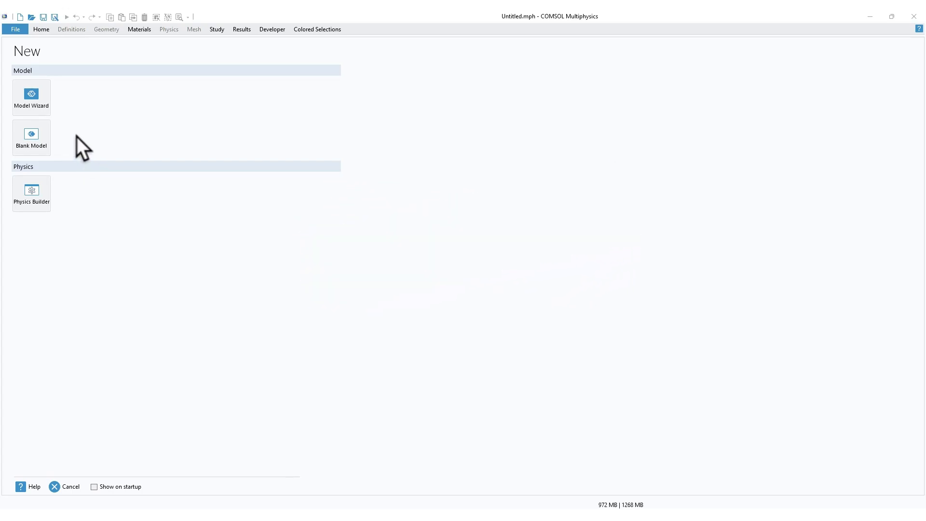
Start a blank model and add a 3D component, Component 1, with Geometry 1 and Mesh 1
{"action": "left_click", "coordinate": [36, 133]}
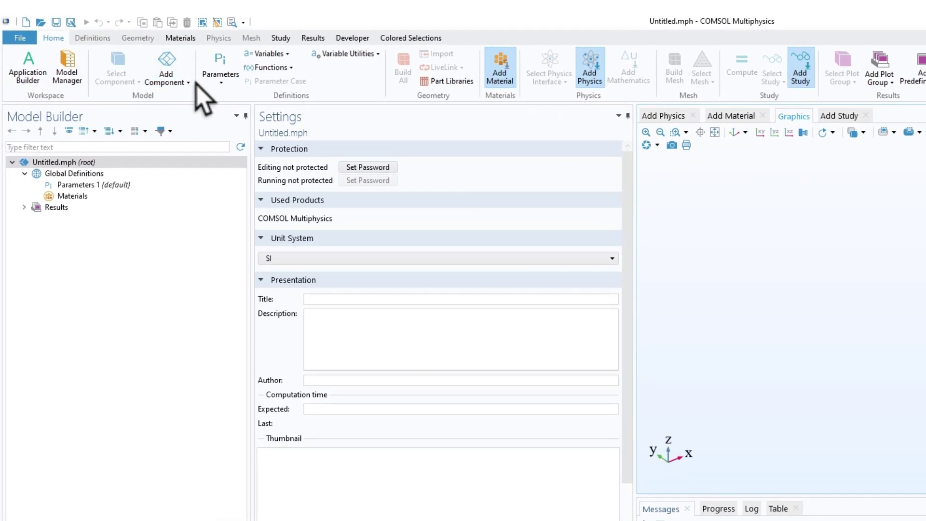
{"action": "left_click", "coordinate": [183, 82]}
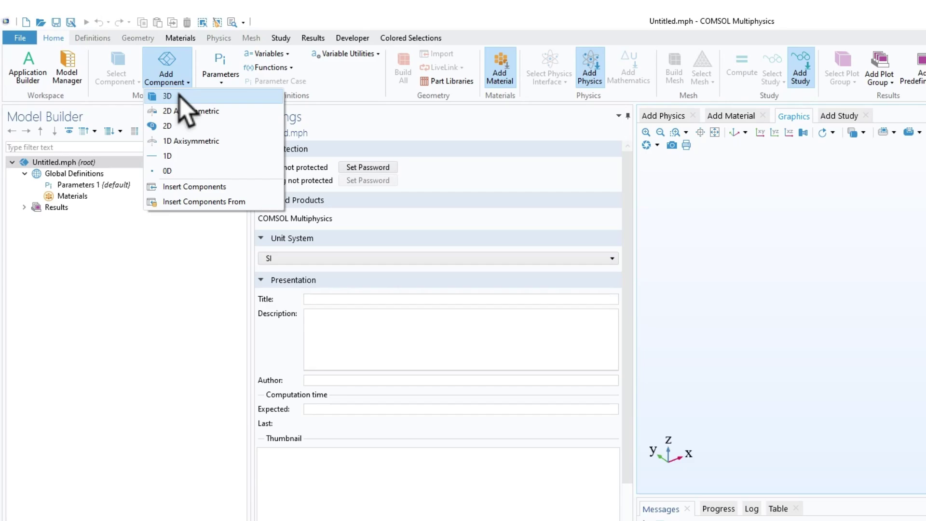
{"action": "left_click", "coordinate": [179, 95]}
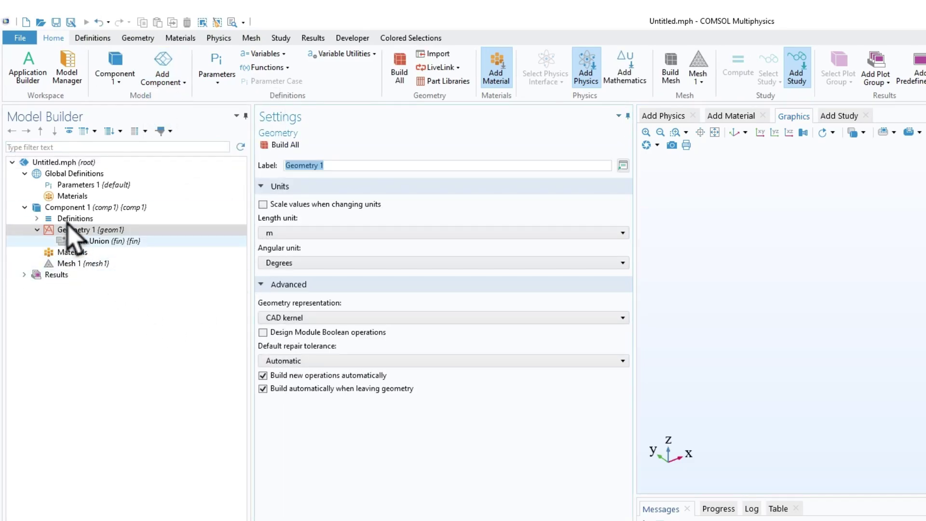
{"action": "left_click", "coordinate": [135, 241]}
{"action": "left_click", "coordinate": [134, 230]}
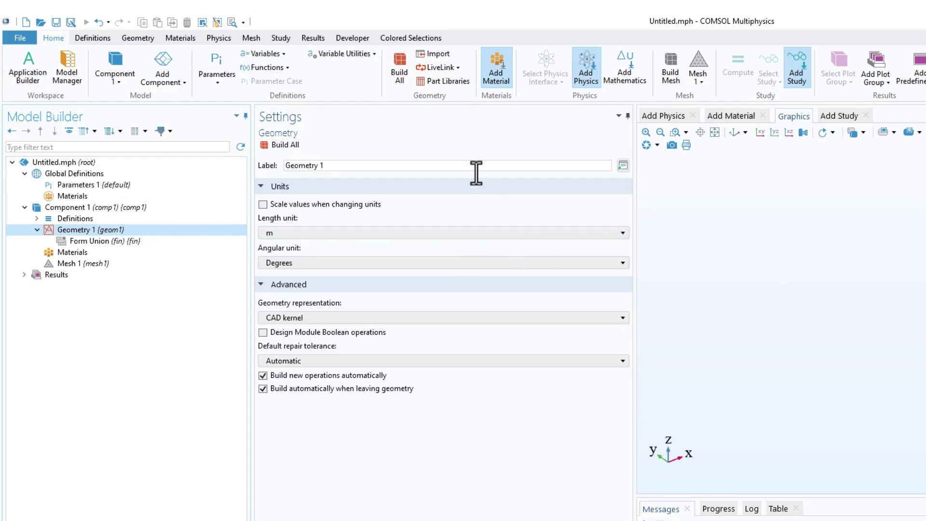
Add and build Block 1, a 1 m cube at the origin, with the axis grid hidden
{"action": "left_click", "coordinate": [137, 38]}
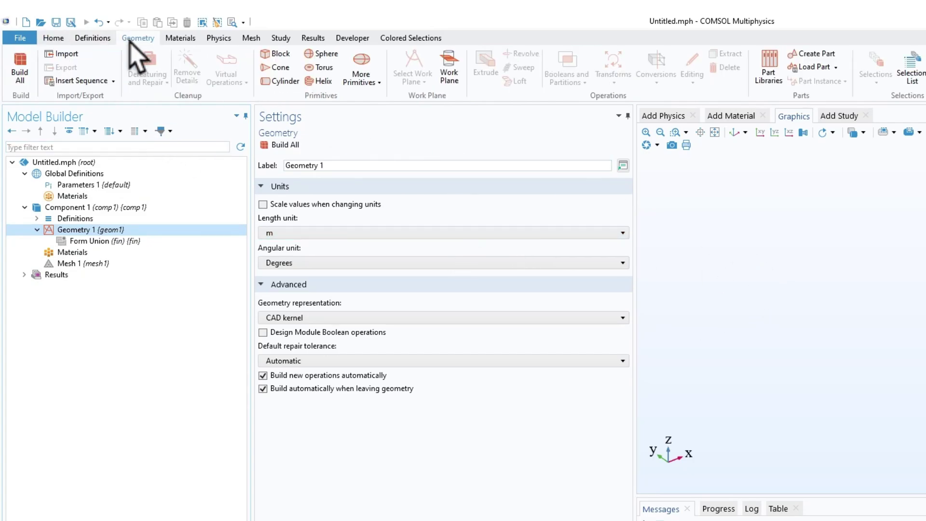
{"action": "left_click", "coordinate": [284, 59]}
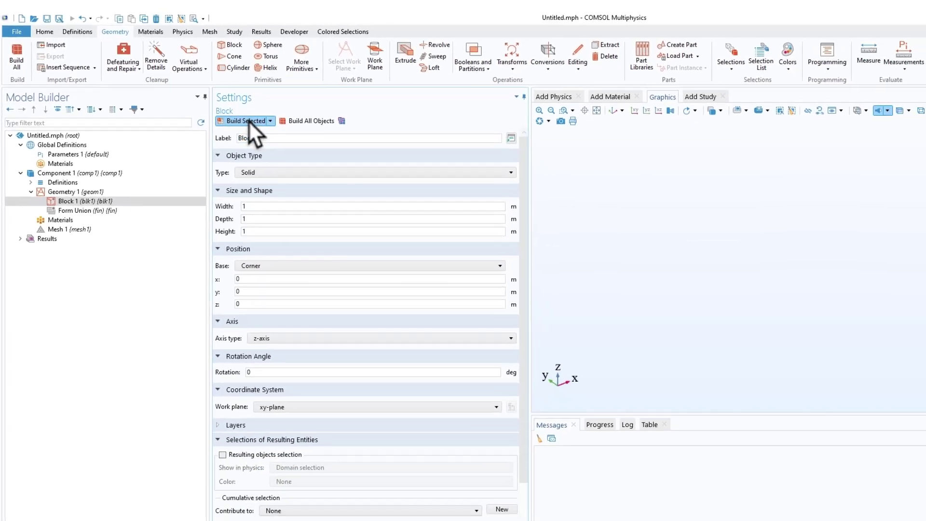
{"action": "left_click", "coordinate": [248, 120]}
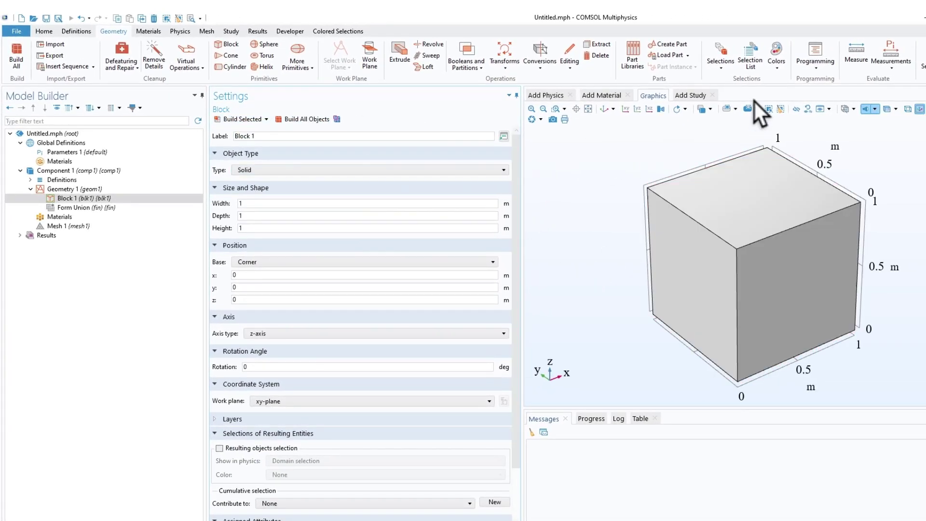
{"action": "left_click", "coordinate": [919, 108]}
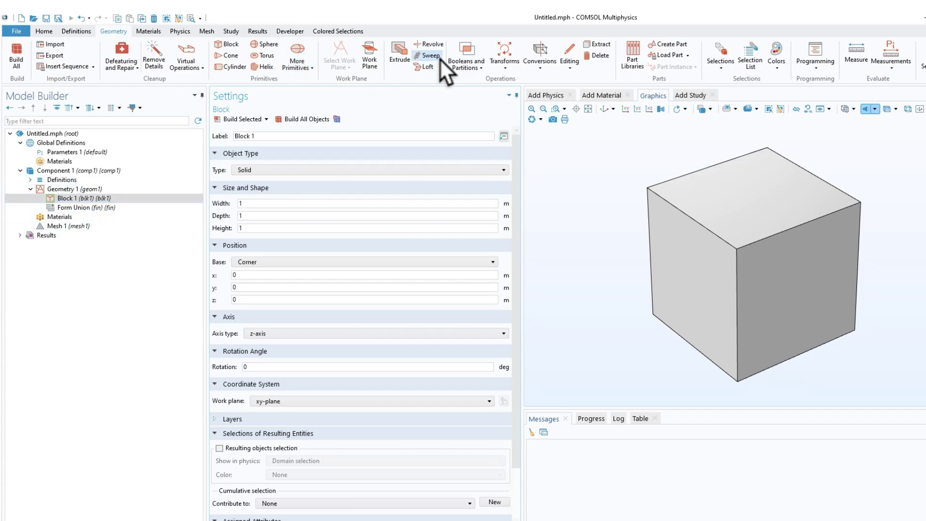
Add a linear Array of blk1 with size 6 and 1 m x displacement
{"action": "left_click", "coordinate": [469, 63]}
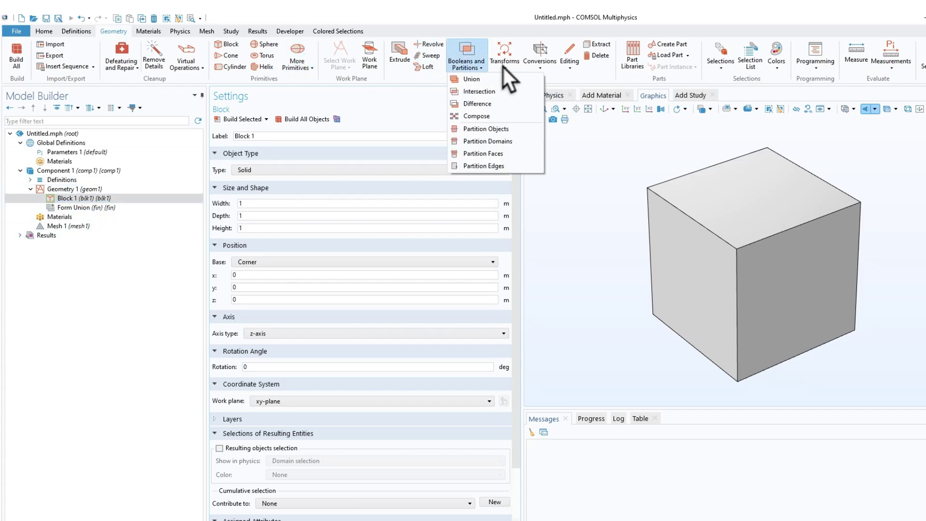
{"action": "left_click", "coordinate": [504, 63]}
{"action": "left_click", "coordinate": [509, 79]}
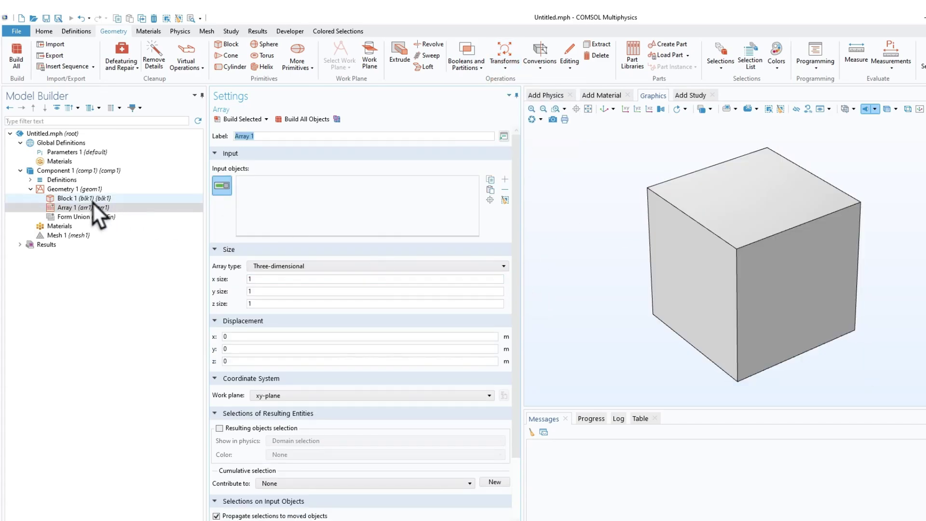
{"action": "left_click", "coordinate": [661, 242]}
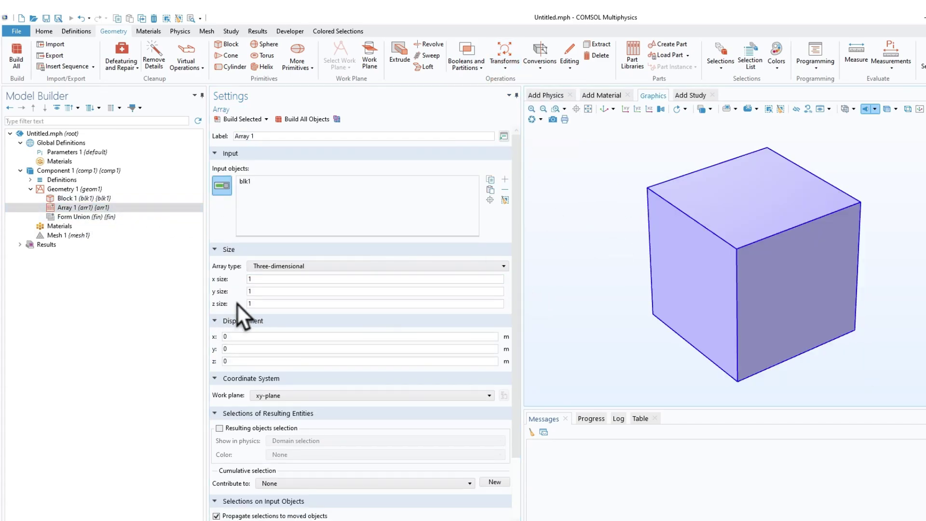
{"action": "left_click", "coordinate": [274, 263]}
{"action": "left_click", "coordinate": [270, 273]}
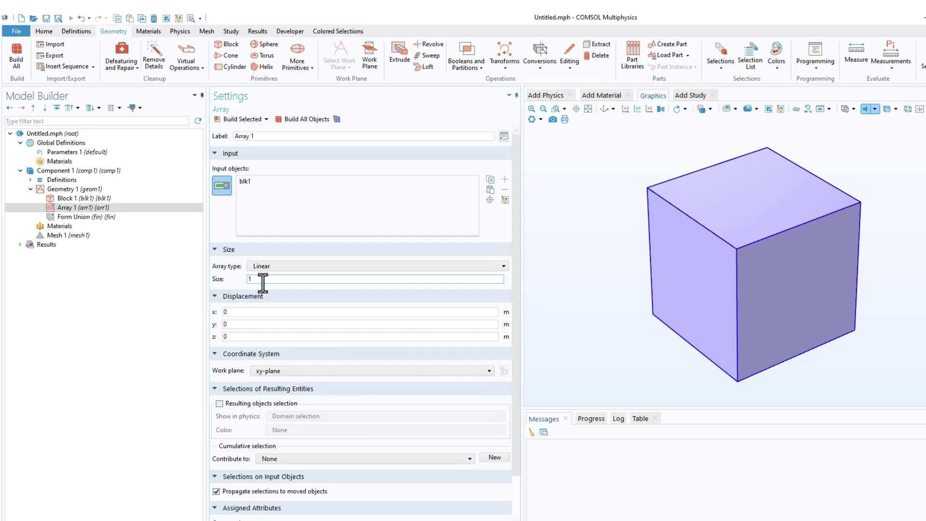
{"action": "type", "text": "6"}
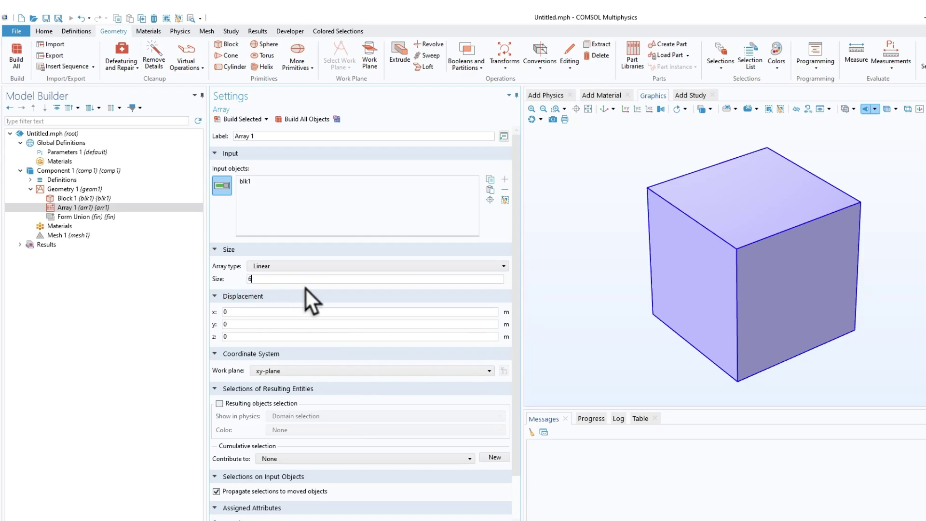
{"action": "key", "text": "Tab"}
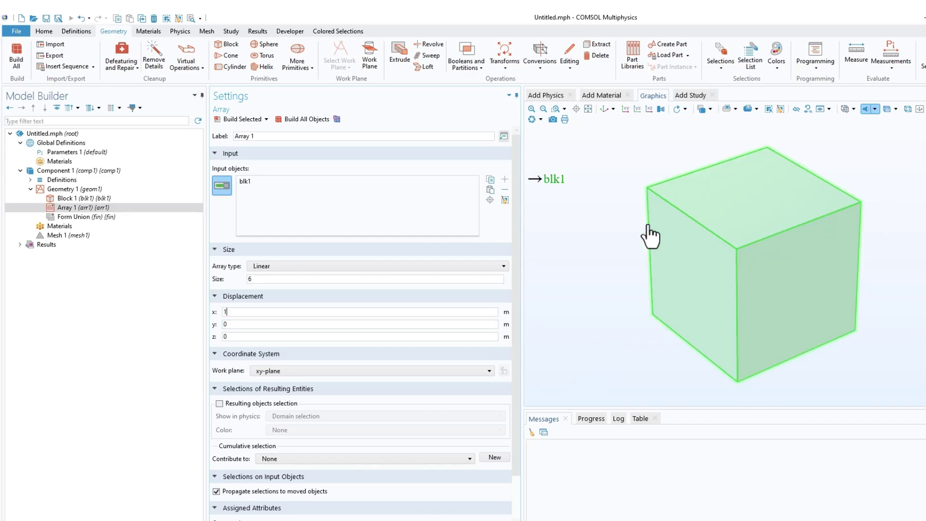
Build the six-cube array and fit the whole row into view
{"action": "left_click", "coordinate": [319, 119]}
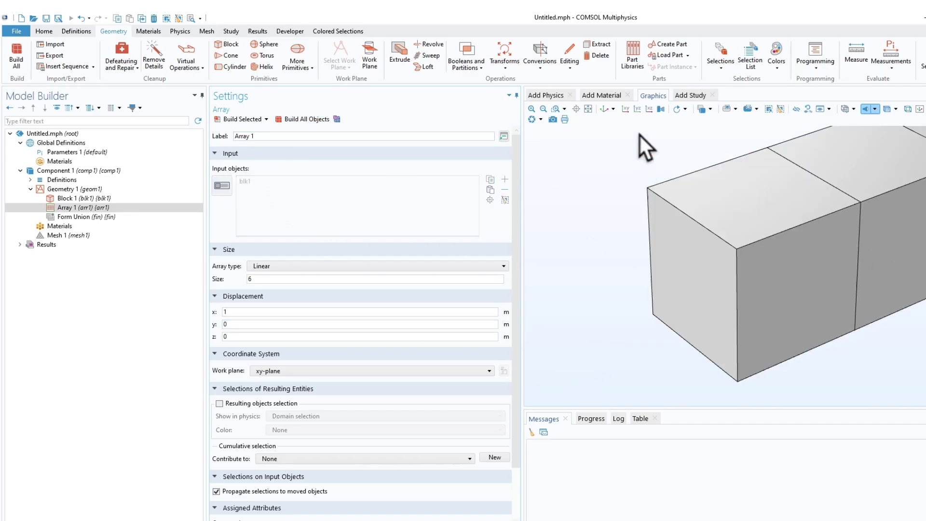
{"action": "left_click", "coordinate": [587, 108]}
{"action": "left_click_drag", "start_coordinate": [765, 281], "coordinate": [823, 271]}
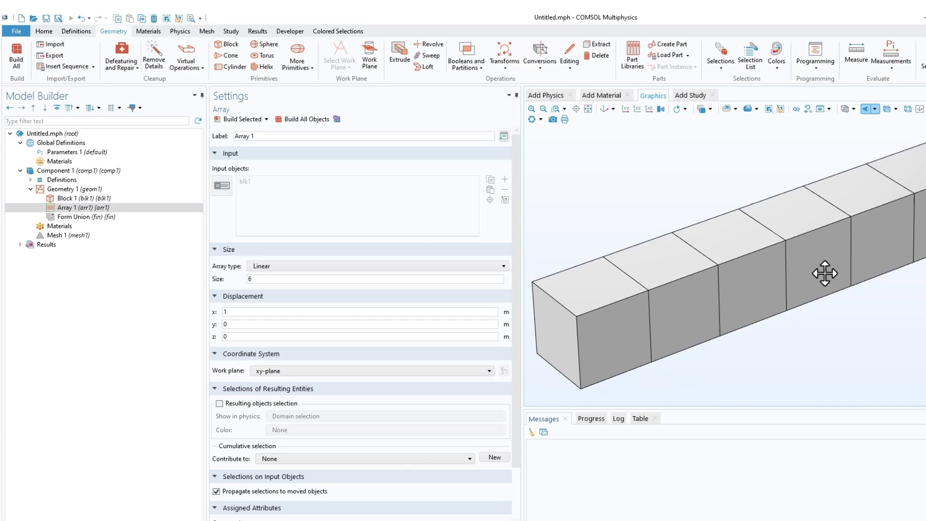
{"action": "scroll", "coordinate": [814, 248], "scroll_direction": "up", "scroll_amount": 3}
{"action": "scroll", "coordinate": [815, 249], "scroll_direction": "down", "scroll_amount": 3}
{"action": "scroll", "coordinate": [863, 275], "scroll_direction": "up", "scroll_amount": 1}
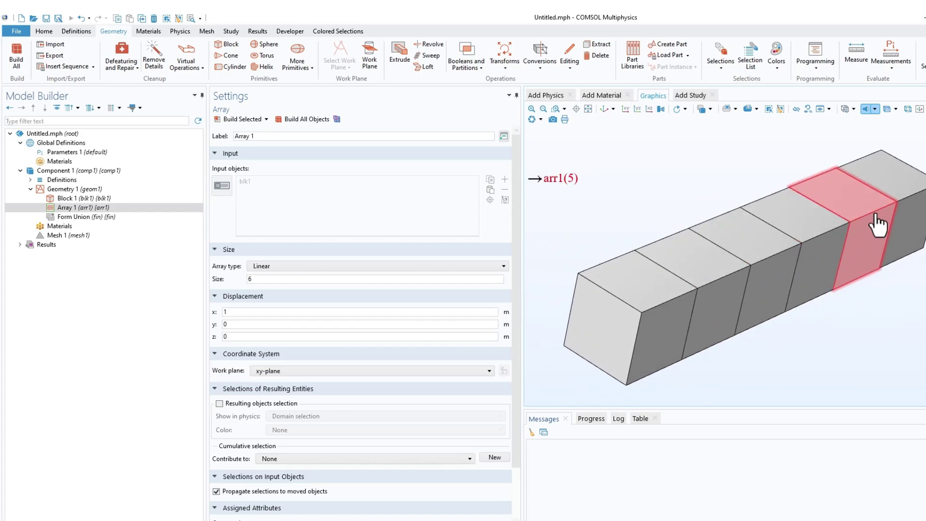
{"action": "scroll", "coordinate": [587, 322], "scroll_direction": "up", "scroll_amount": 3}
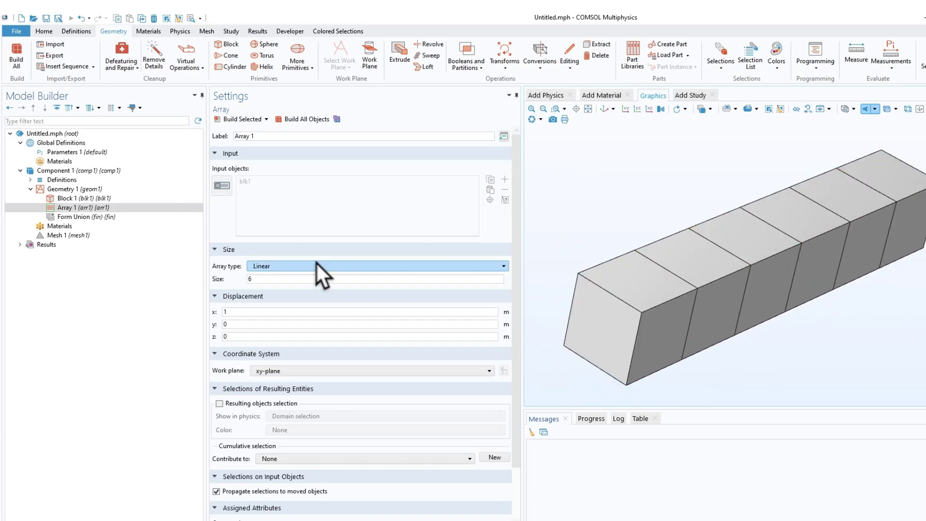
Add Explicit 1 selecting domain 1 and colour it dark magenta
{"action": "left_click", "coordinate": [122, 179]}
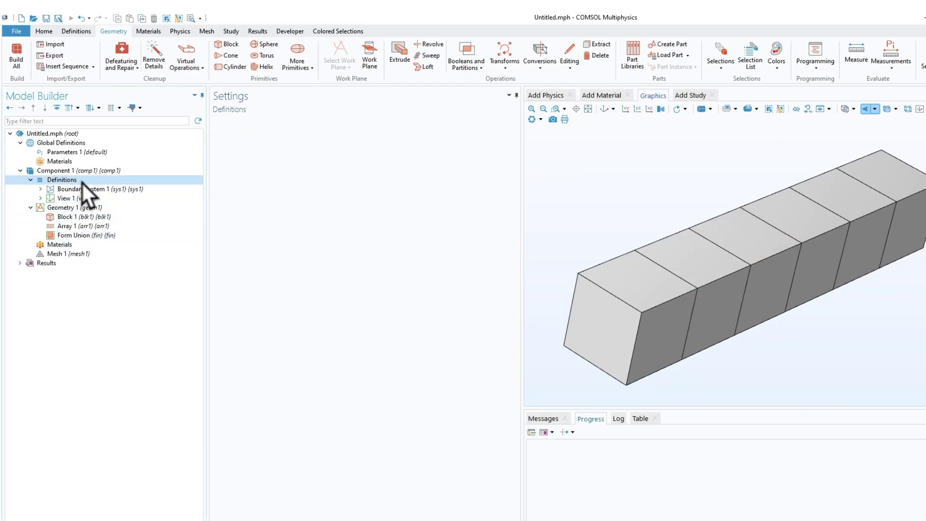
{"action": "right_click", "coordinate": [82, 181]}
{"action": "mouse_move", "coordinate": [167, 228]}
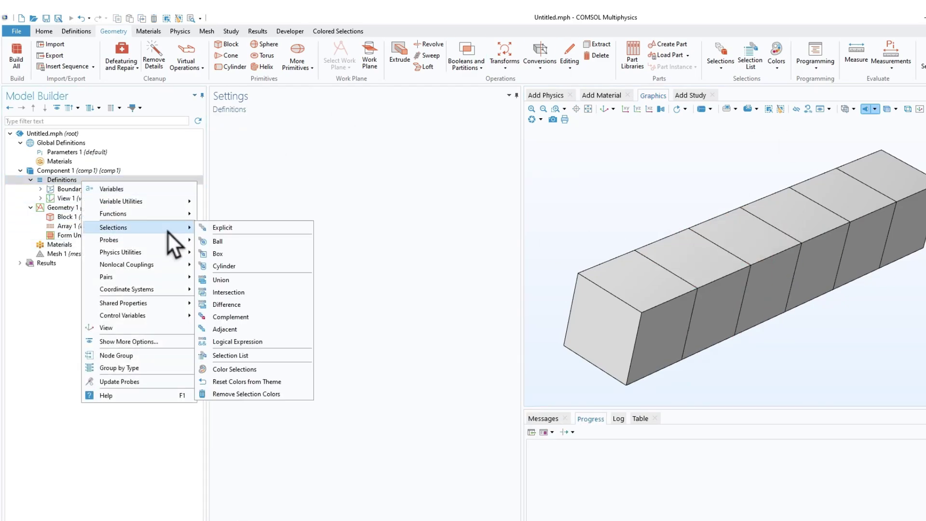
{"action": "left_click", "coordinate": [232, 225]}
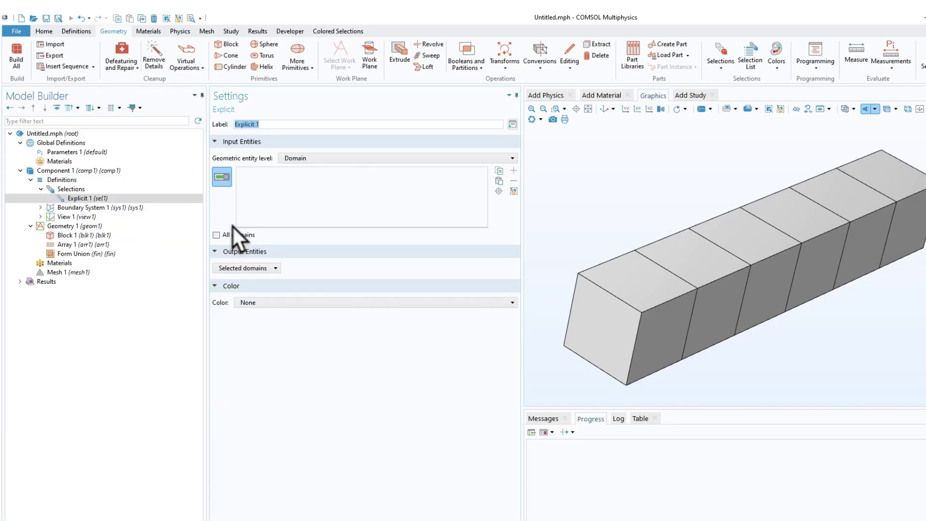
{"action": "left_click", "coordinate": [673, 288]}
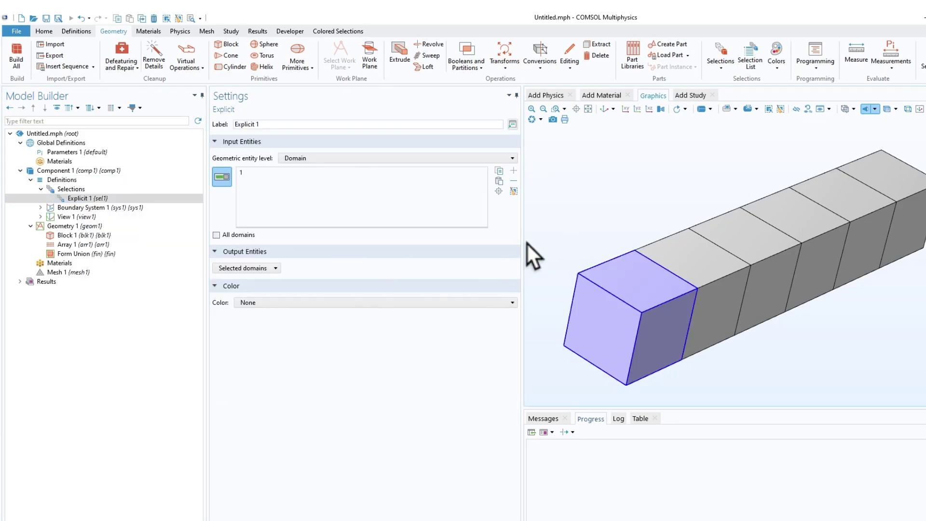
{"action": "left_click", "coordinate": [264, 300]}
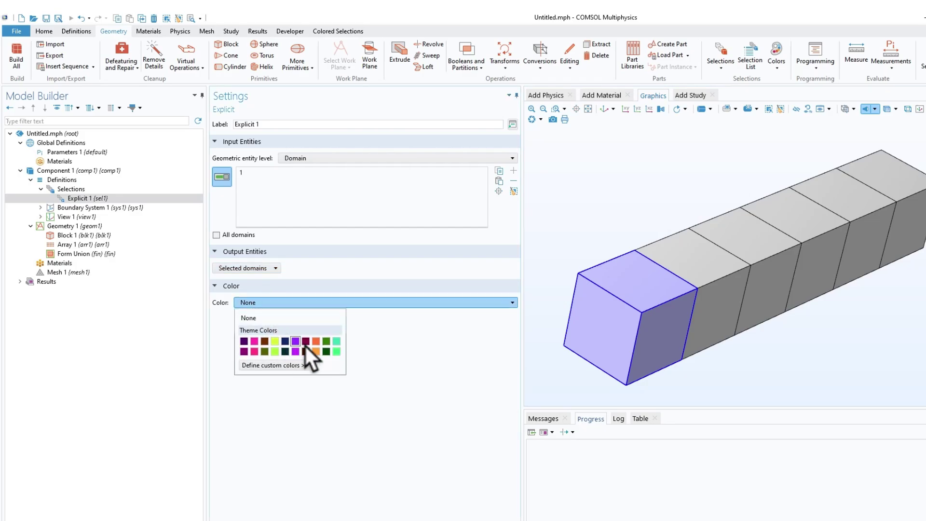
{"action": "left_click", "coordinate": [308, 344]}
Add Explicit 2 selecting domain 2 and colour it green
{"action": "right_click", "coordinate": [82, 190]}
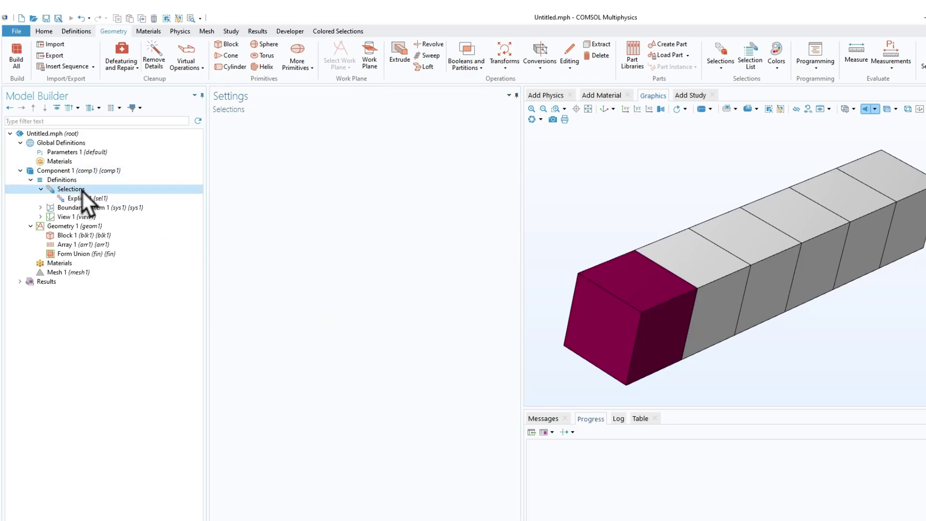
{"action": "left_click", "coordinate": [99, 195]}
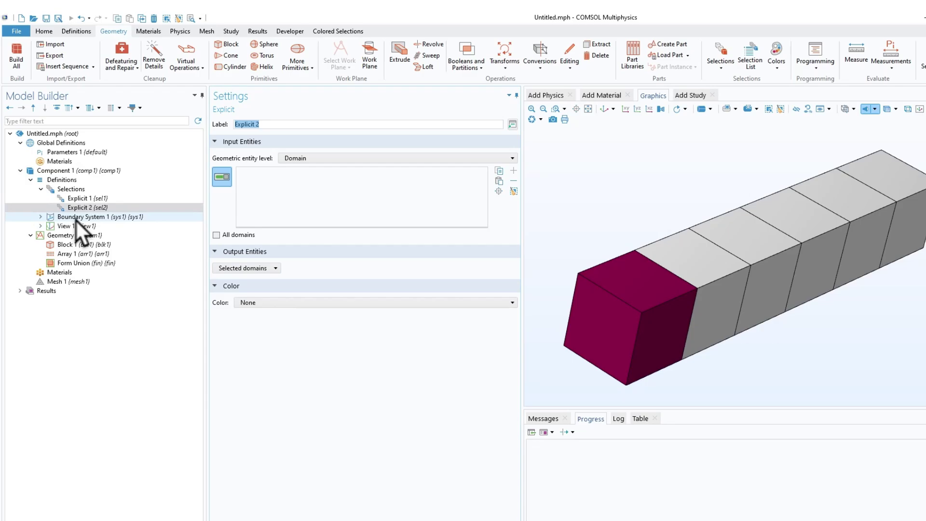
{"action": "left_click", "coordinate": [711, 260]}
{"action": "left_click", "coordinate": [277, 303]}
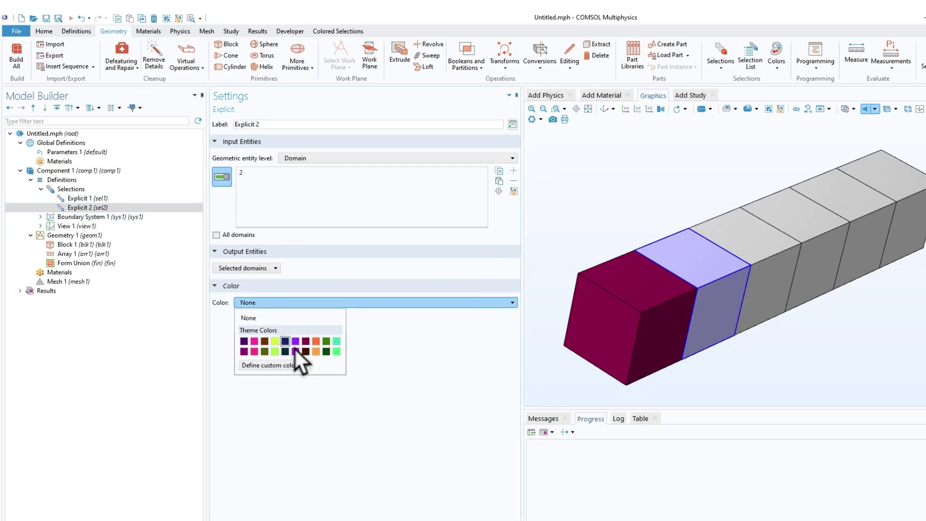
{"action": "left_click", "coordinate": [328, 345]}
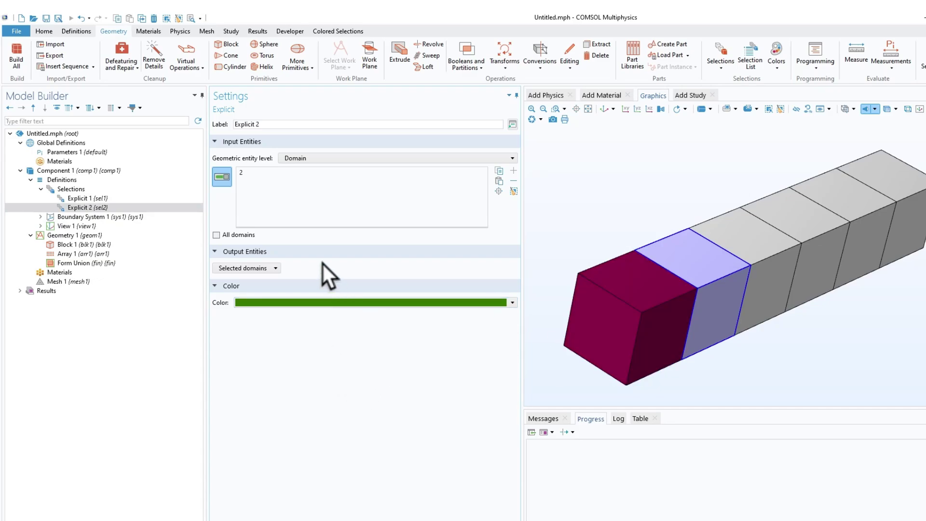
{"action": "left_click", "coordinate": [86, 189]}
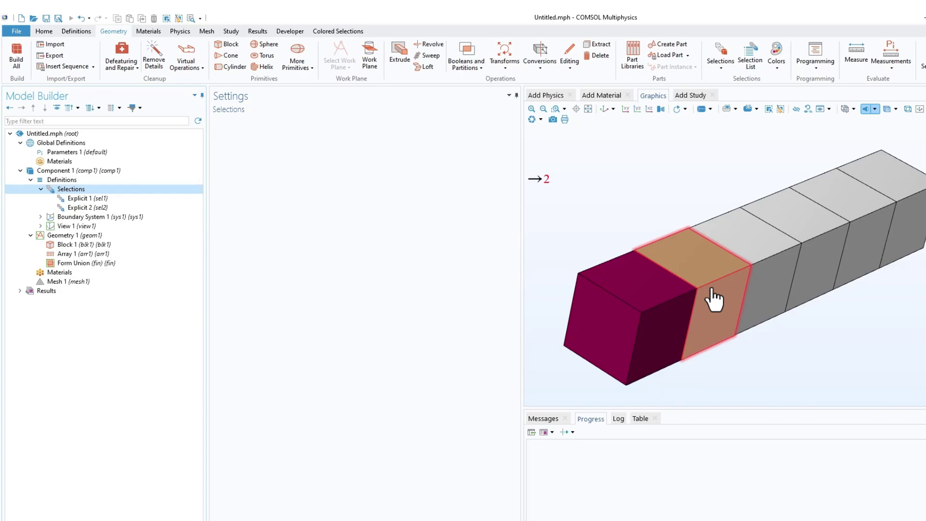
Delete the Explicit 2 and Explicit 1 selections, confirming each deletion
{"action": "right_click", "coordinate": [84, 187]}
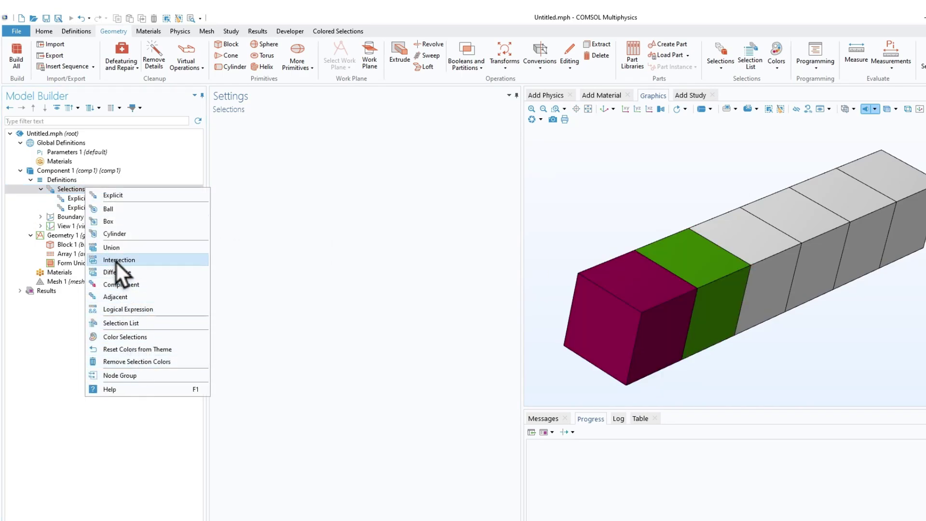
{"action": "left_click", "coordinate": [71, 206]}
{"action": "key", "text": "Delete"}
{"action": "key", "text": "Return"}
{"action": "left_click", "coordinate": [83, 198]}
{"action": "key", "text": "Delete"}
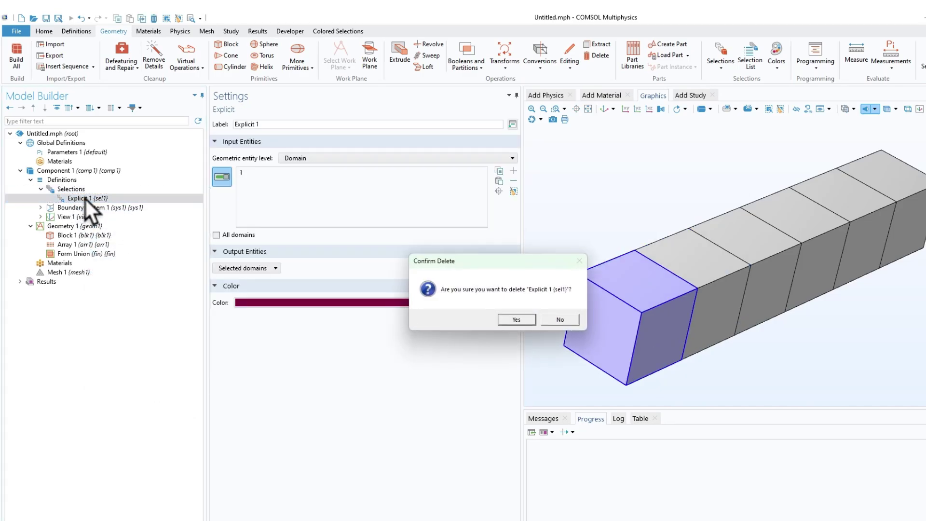
{"action": "key", "text": "Return"}
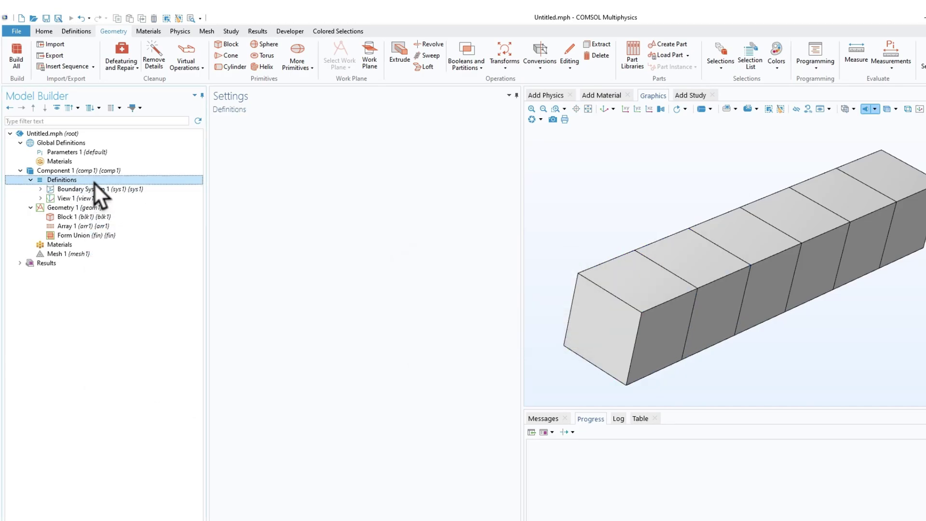
Switch to the Colored Selections tab and keep Select set to Domains
{"action": "left_click", "coordinate": [344, 36]}
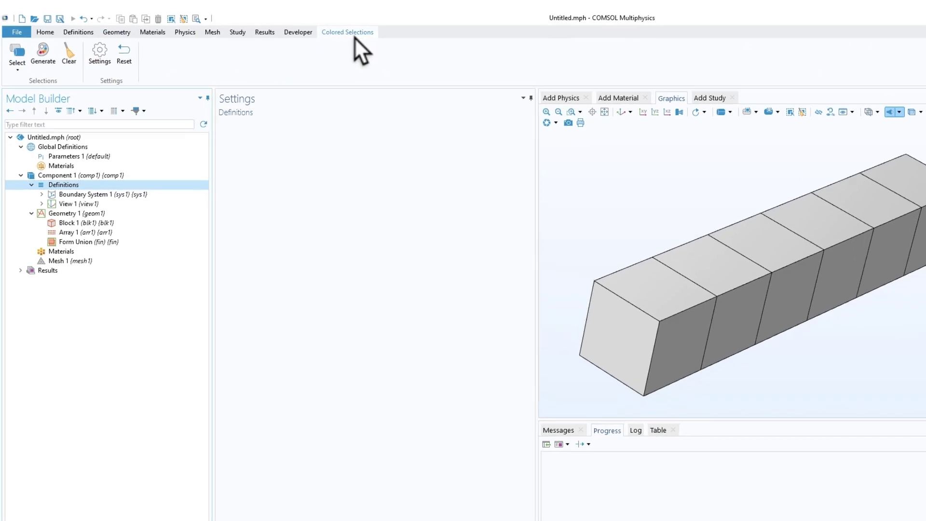
{"action": "left_click", "coordinate": [17, 61]}
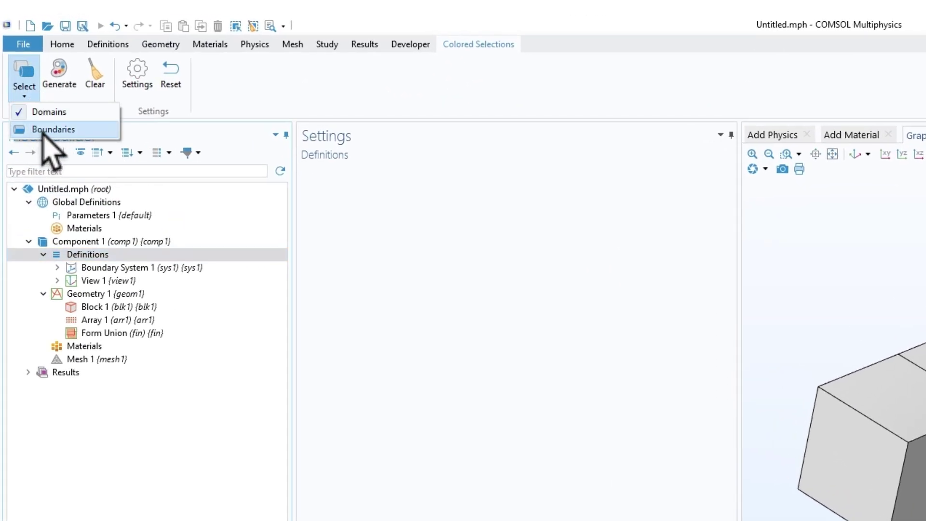
{"action": "left_click", "coordinate": [137, 72]}
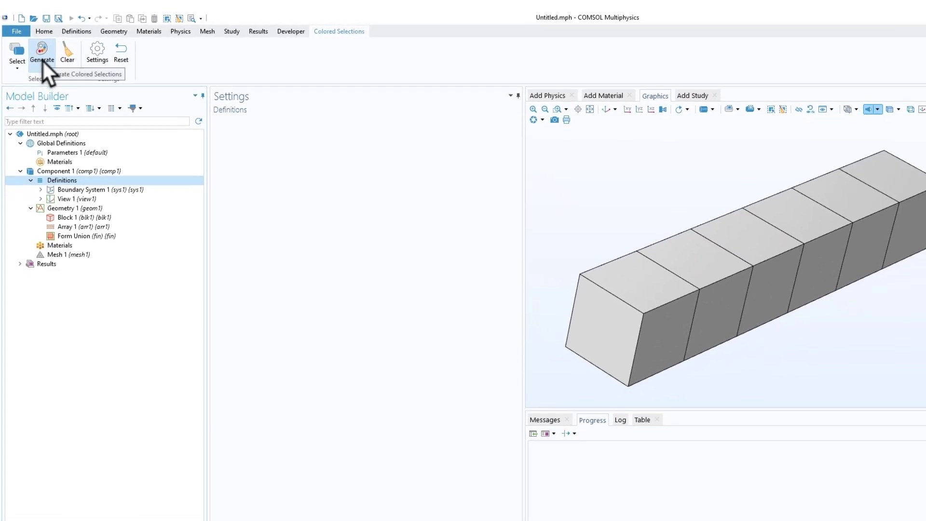
Generate Colored Domain Selections, Explicit 1–6, one colour per cube
{"action": "left_click", "coordinate": [42, 59]}
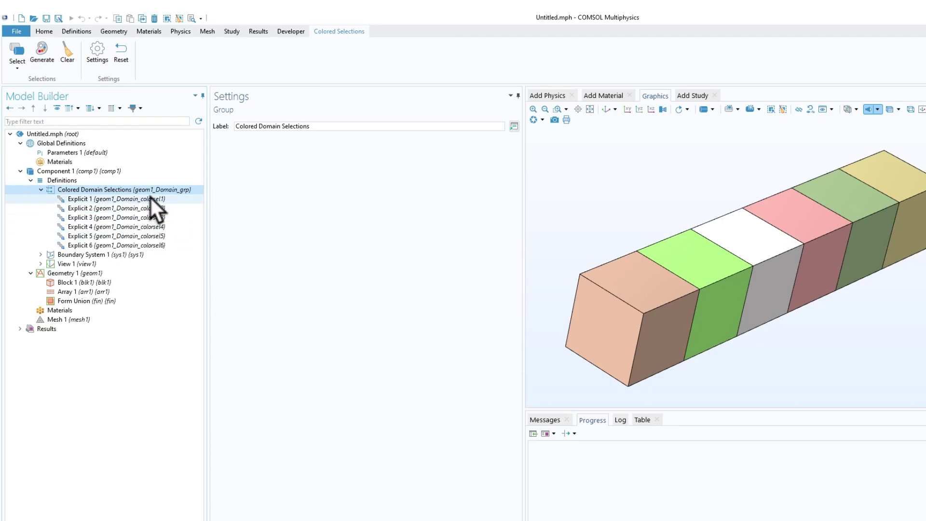
{"action": "mouse_move", "coordinate": [802, 371]}
{"action": "left_mouse_down"}
{"action": "mouse_move", "coordinate": [847, 347]}
{"action": "mouse_move", "coordinate": [791, 345]}
{"action": "mouse_move", "coordinate": [847, 333]}
{"action": "mouse_move", "coordinate": [850, 347]}
{"action": "mouse_move", "coordinate": [816, 347]}
{"action": "mouse_move", "coordinate": [792, 363]}
{"action": "left_mouse_up"}
{"action": "scroll", "coordinate": [791, 364], "scroll_direction": "up", "scroll_amount": 2}
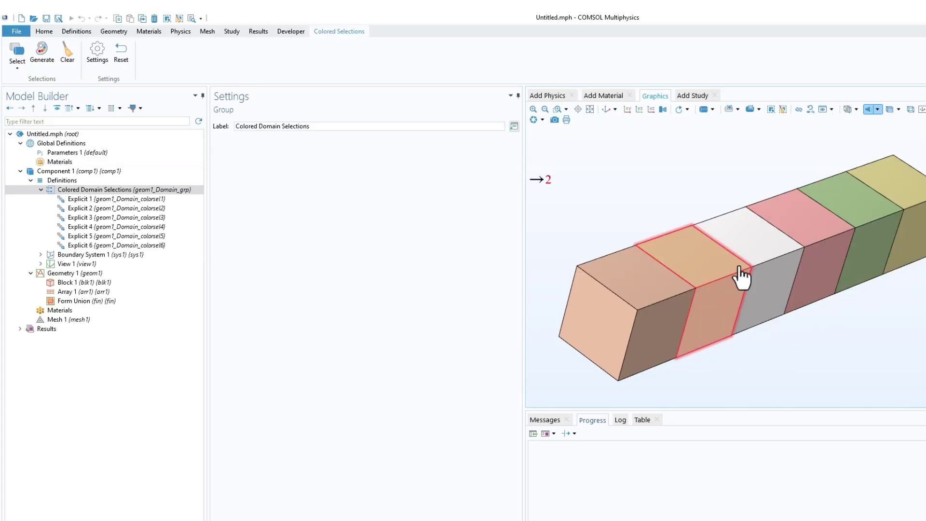
Rotate the bar and inspect the cube colours and the Explicit 1 settings
{"action": "left_click", "coordinate": [741, 276]}
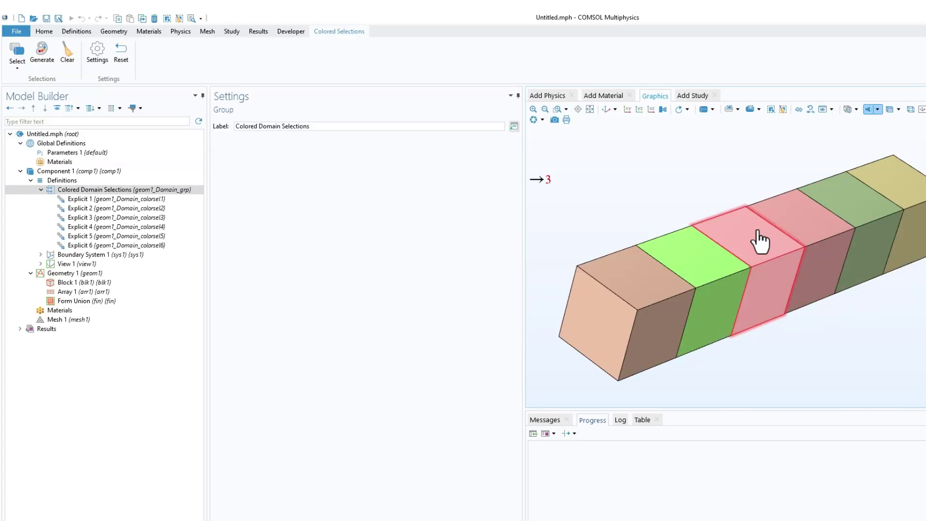
{"action": "left_click", "coordinate": [773, 222]}
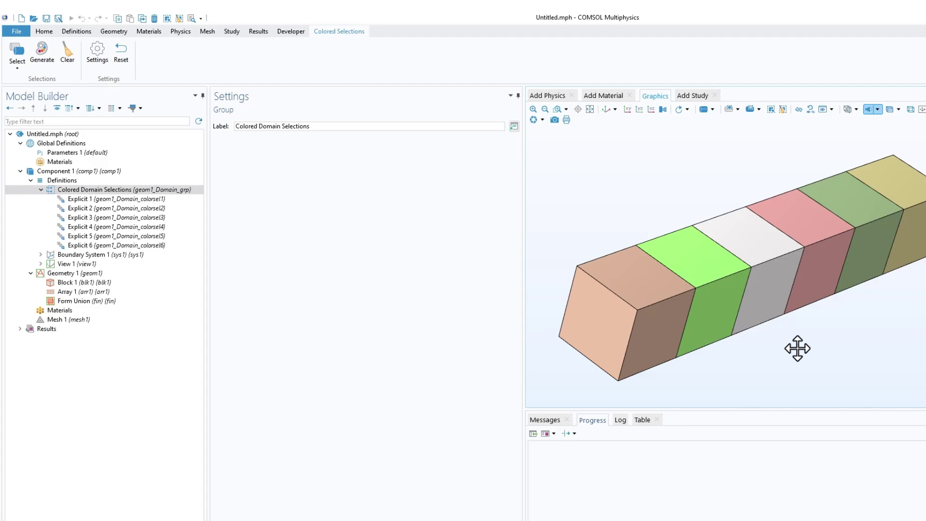
{"action": "mouse_move", "coordinate": [796, 348]}
{"action": "left_mouse_down"}
{"action": "mouse_move", "coordinate": [862, 329]}
{"action": "mouse_move", "coordinate": [818, 325]}
{"action": "mouse_move", "coordinate": [811, 339]}
{"action": "left_mouse_up"}
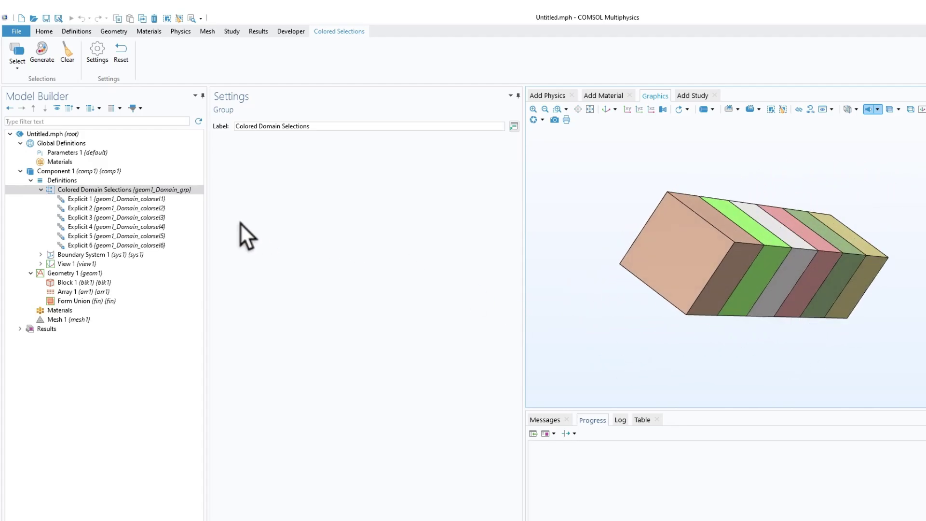
{"action": "left_click", "coordinate": [151, 198]}
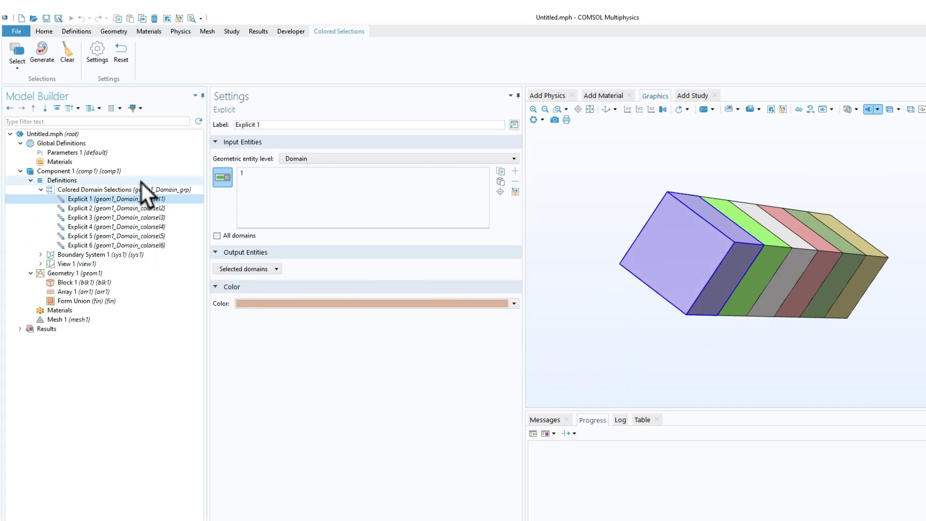
{"action": "left_click", "coordinate": [96, 189]}
{"action": "left_click_drag", "start_coordinate": [634, 263], "coordinate": [622, 333]}
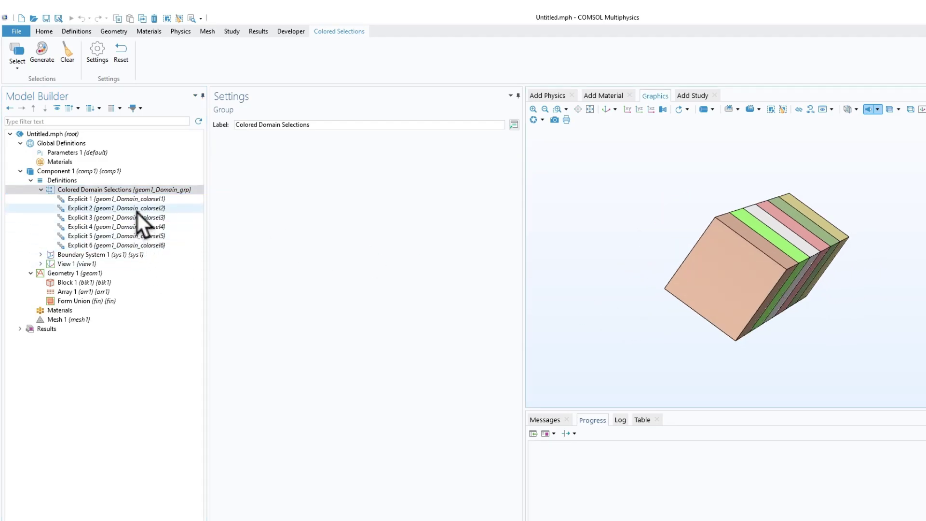
Delete the Colored Domain Selections group and its six selections, then build Mesh 1
{"action": "left_click", "coordinate": [143, 193]}
{"action": "left_click", "coordinate": [145, 198]}
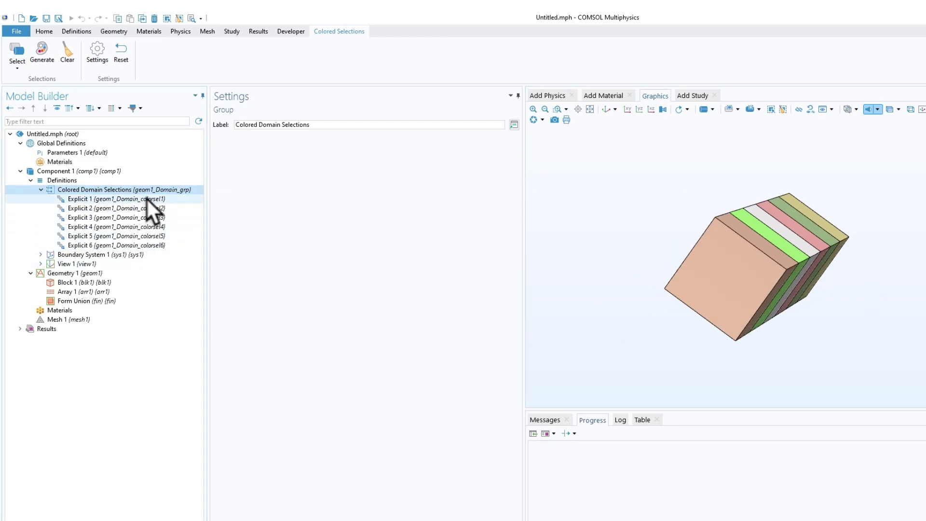
{"action": "left_click", "coordinate": [155, 248], "text": "shift"}
{"action": "key", "text": "Delete"}
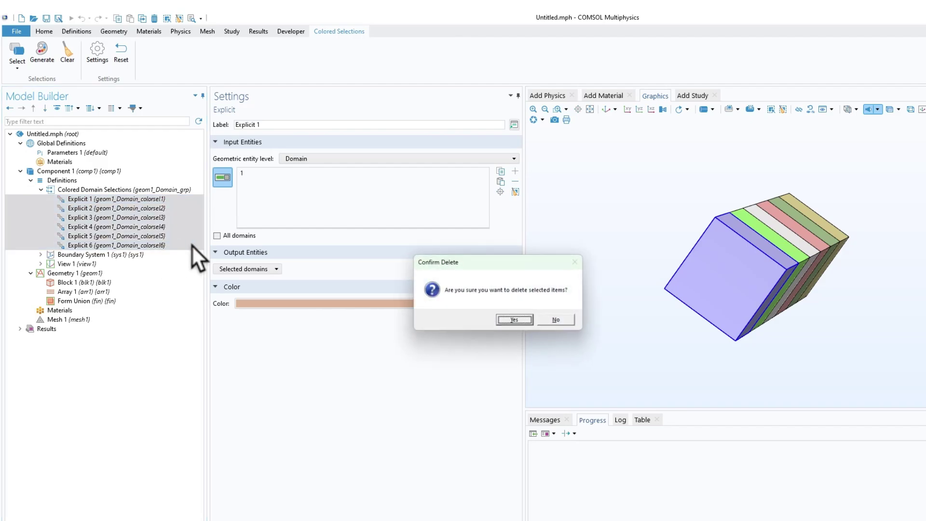
{"action": "left_click", "coordinate": [521, 320]}
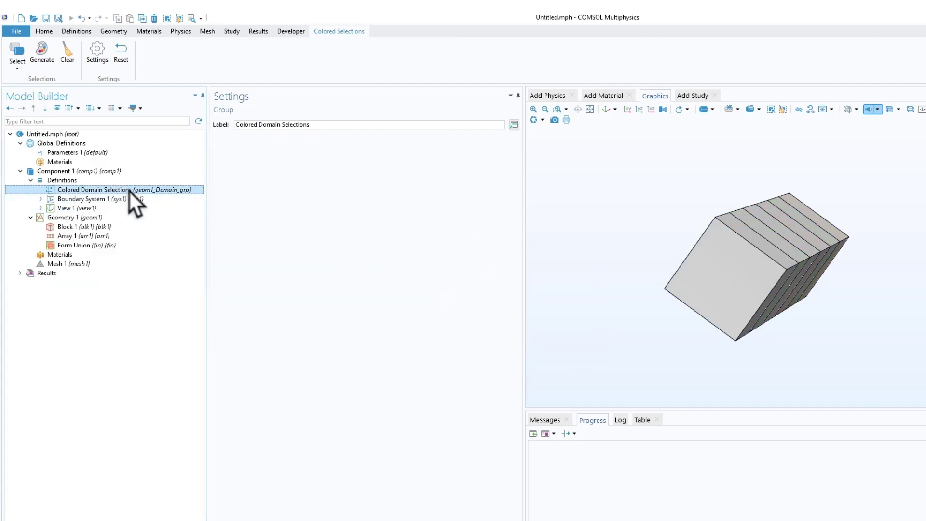
{"action": "key", "text": "Delete"}
{"action": "left_click", "coordinate": [519, 321]}
{"action": "left_click", "coordinate": [82, 254]}
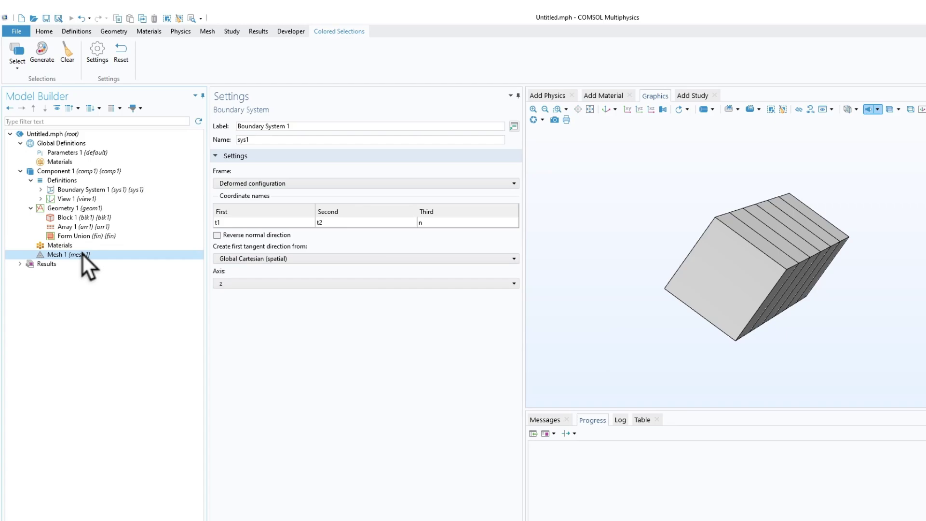
{"action": "left_click", "coordinate": [72, 182]}
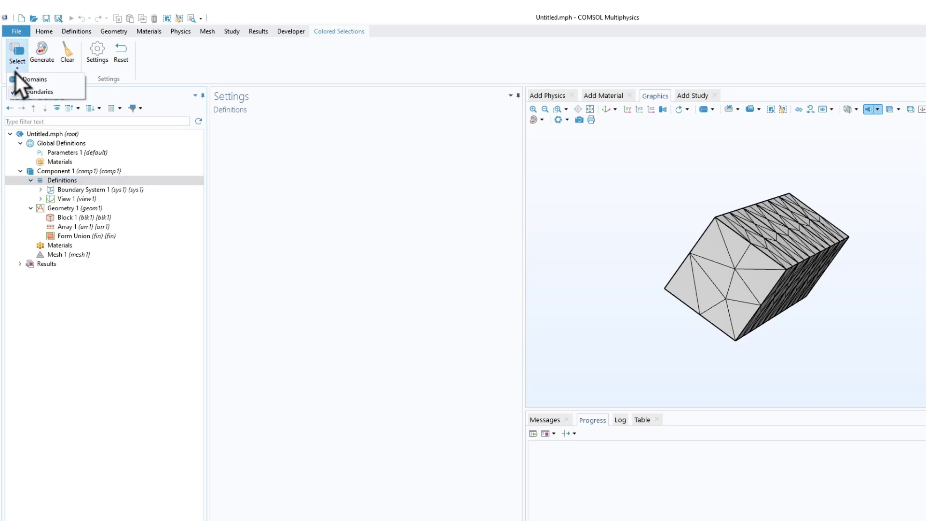
Generate 31 Colored Boundary Selections and view Explicit 1 with boundary 1's colour
{"action": "left_click", "coordinate": [45, 57]}
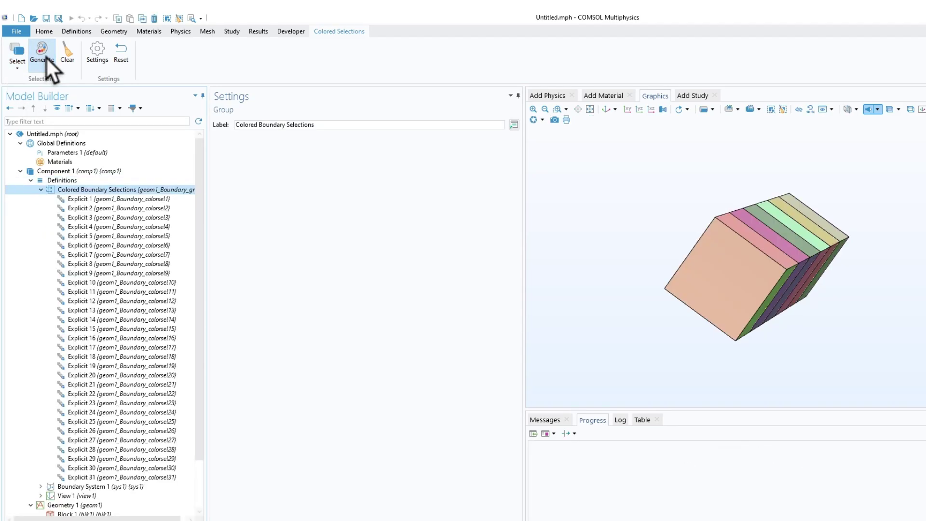
{"action": "left_click_drag", "start_coordinate": [638, 316], "coordinate": [587, 308]}
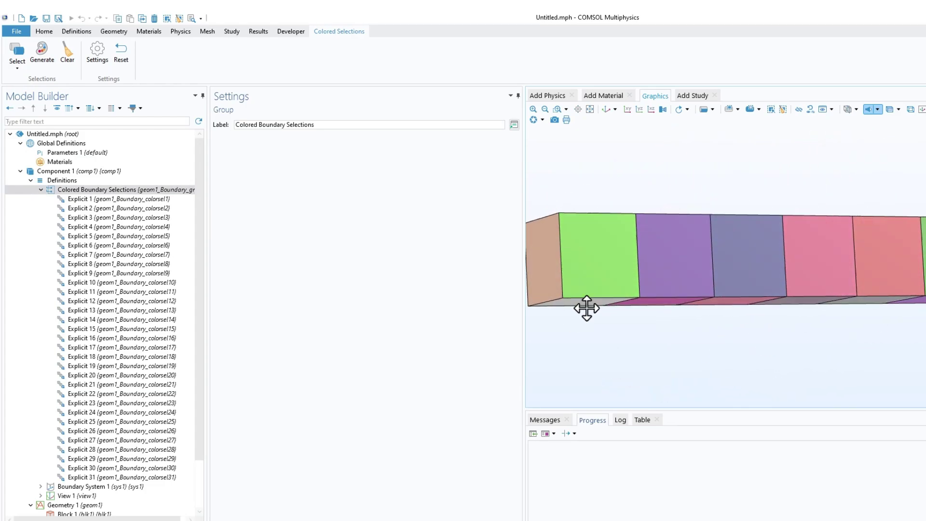
{"action": "left_click", "coordinate": [121, 188]}
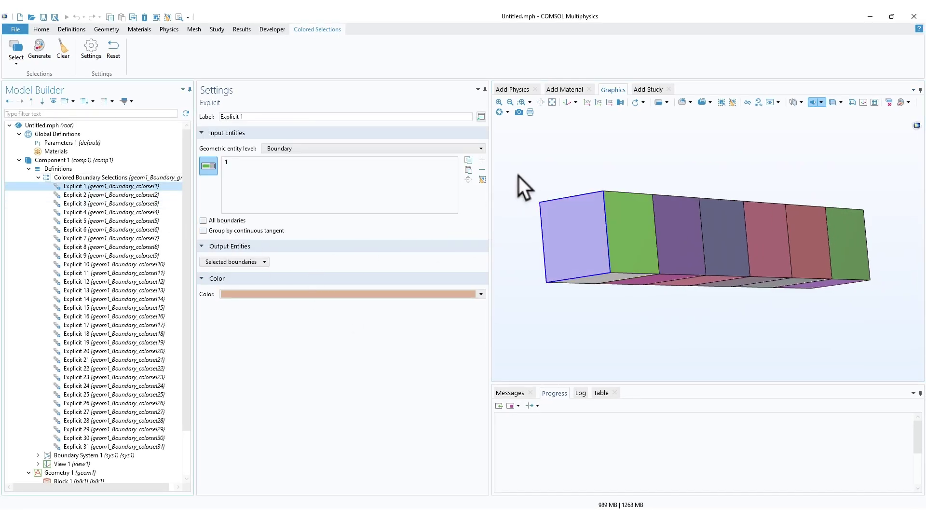
Enable Group by continuous tangent on Explicit 2 and view the grouped faces
{"action": "left_click", "coordinate": [138, 196]}
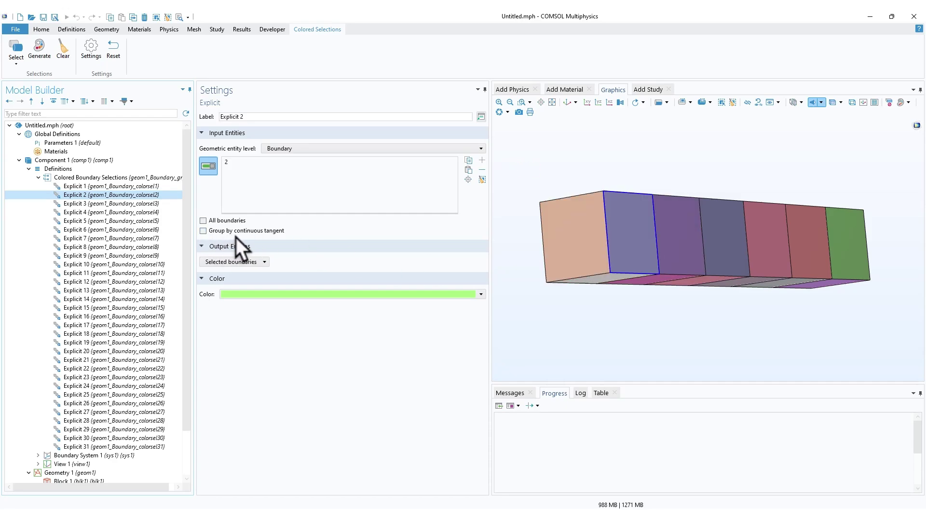
{"action": "left_click", "coordinate": [203, 231]}
{"action": "left_click_drag", "start_coordinate": [826, 343], "coordinate": [771, 262]}
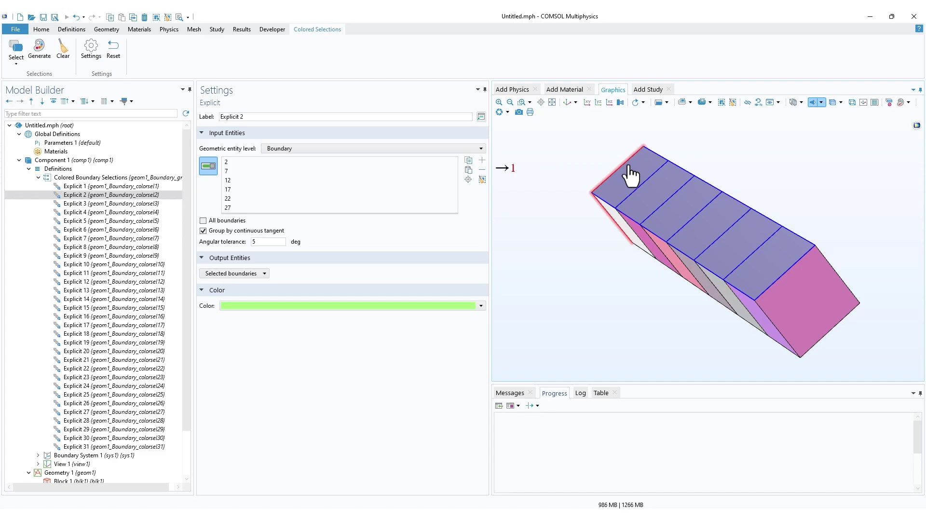
{"action": "left_click_drag", "start_coordinate": [589, 297], "coordinate": [685, 342]}
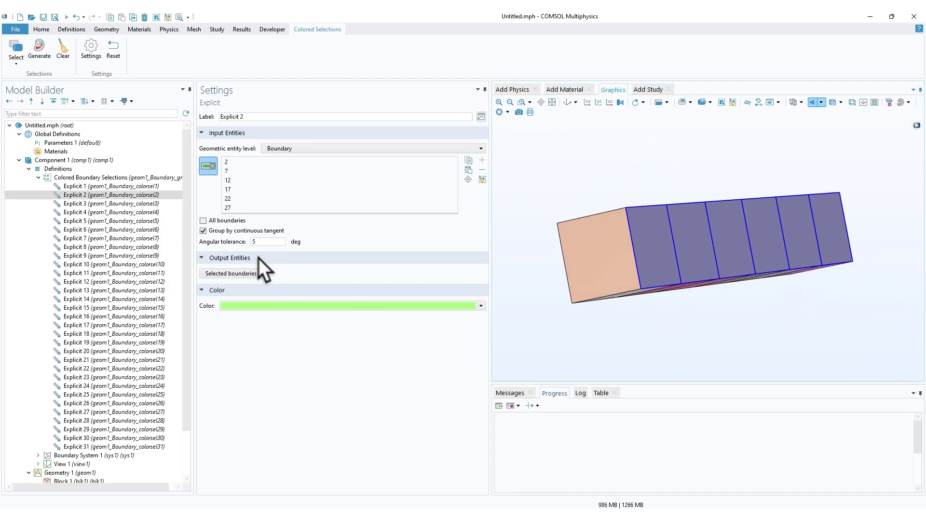
Revert the tangent grouping so Explicit 2 holds only boundary 2
{"action": "left_click", "coordinate": [204, 232]}
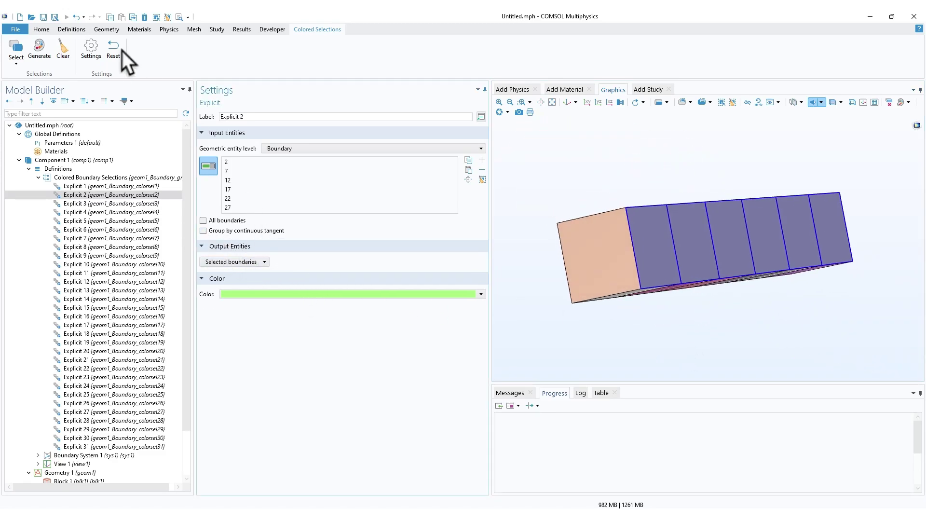
{"action": "left_click", "coordinate": [78, 20]}
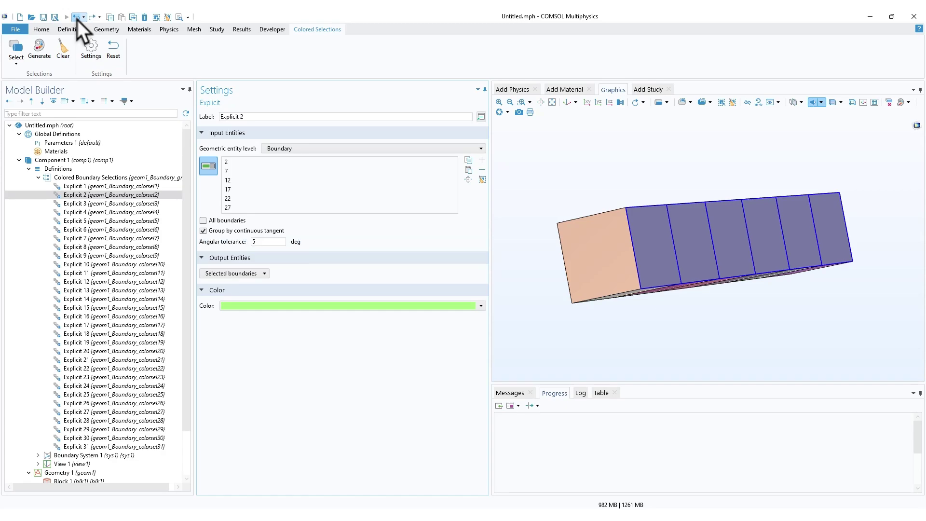
{"action": "left_click", "coordinate": [77, 19]}
{"action": "left_click_drag", "start_coordinate": [710, 329], "coordinate": [736, 349]}
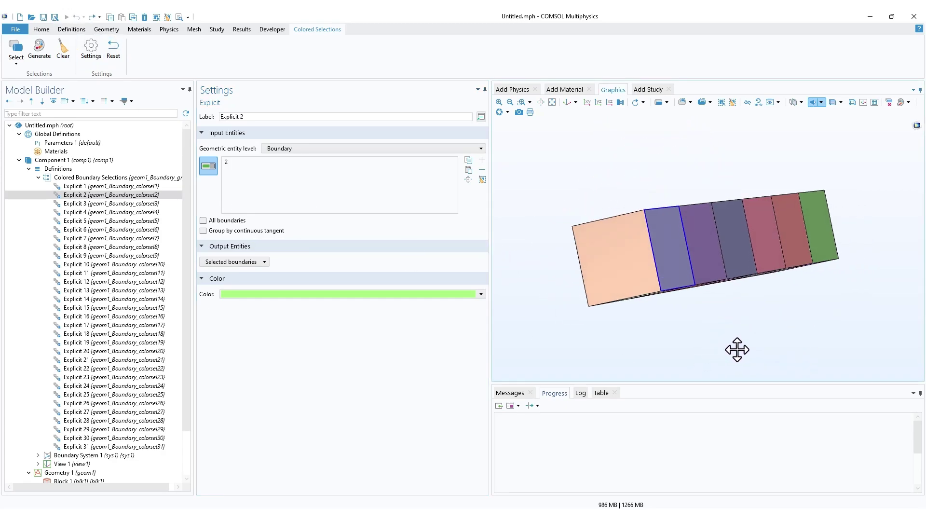
{"action": "left_click", "coordinate": [137, 187]}
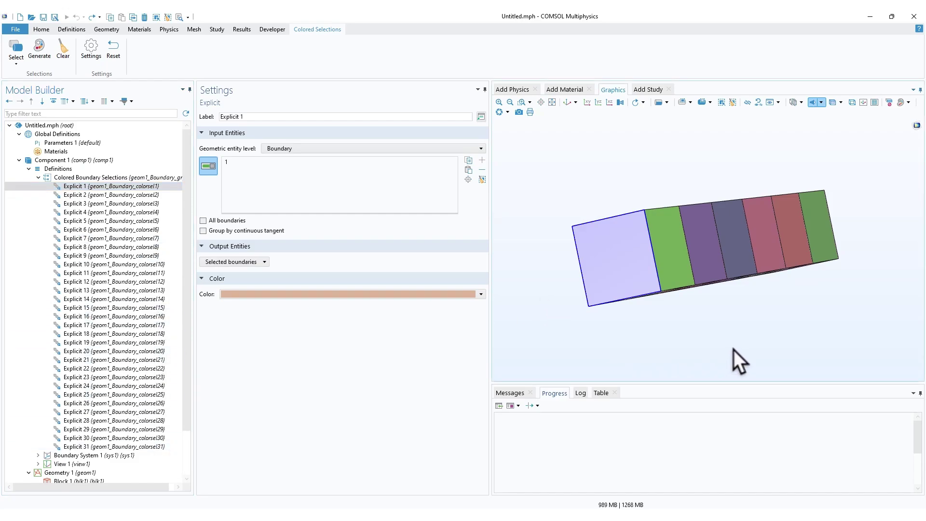
Rotate the block to view the underside, then inspect Explicit 4 (boundary 4, pink) from new angles
{"action": "left_click_drag", "start_coordinate": [733, 348], "coordinate": [721, 324]}
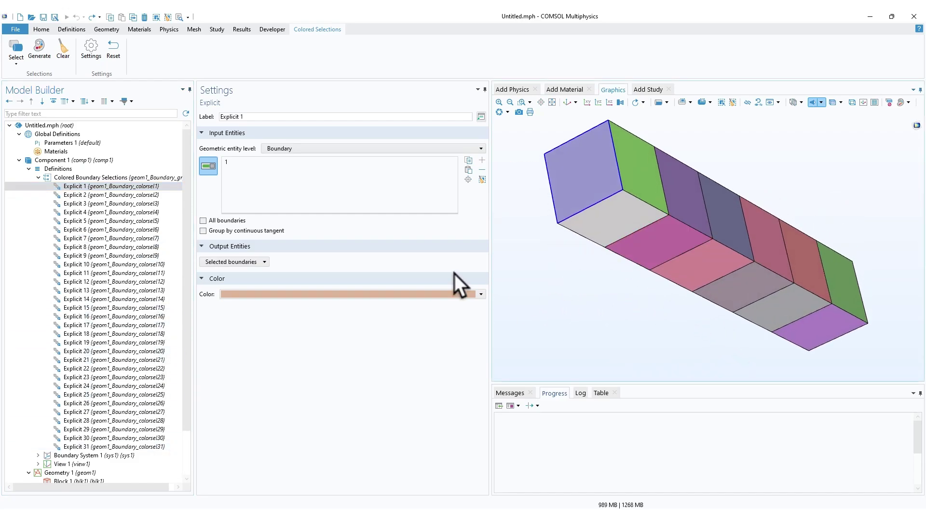
{"action": "left_click", "coordinate": [143, 211]}
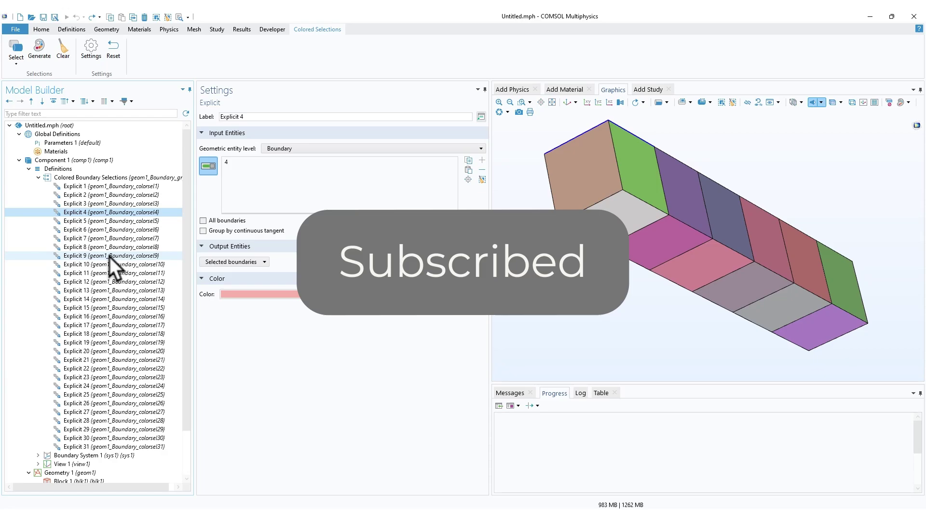
{"action": "left_click_drag", "start_coordinate": [540, 251], "coordinate": [518, 229]}
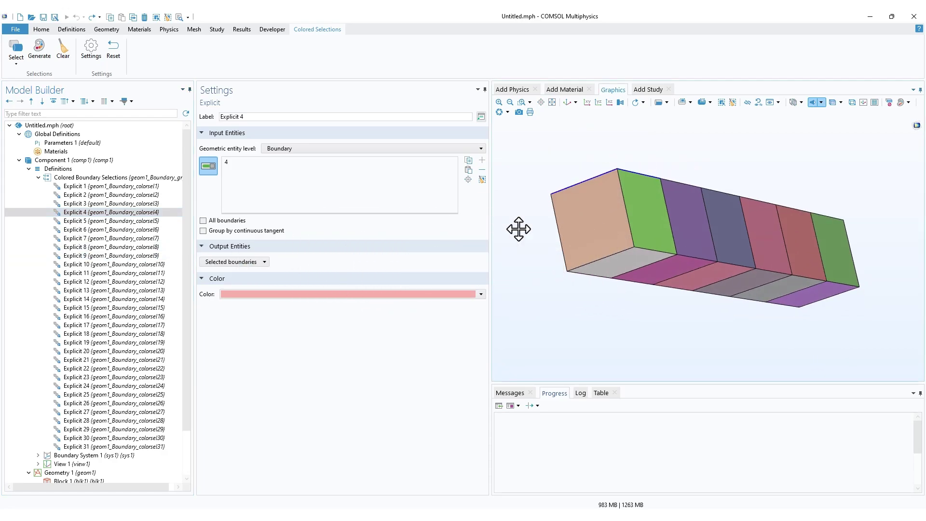
{"action": "left_click_drag", "start_coordinate": [642, 161], "coordinate": [688, 151]}
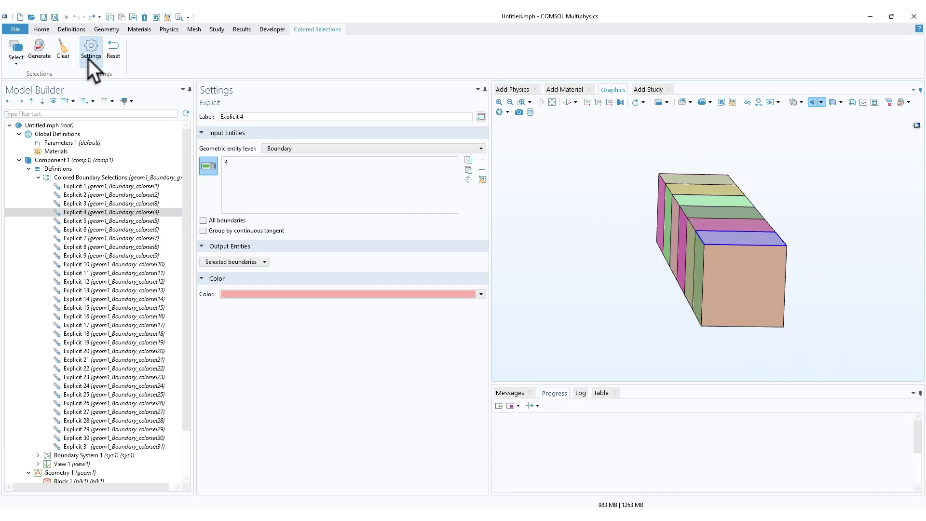
Clear all coloured boundary selections and keep Tint as the tone in colour-generation settings
{"action": "left_click", "coordinate": [69, 59]}
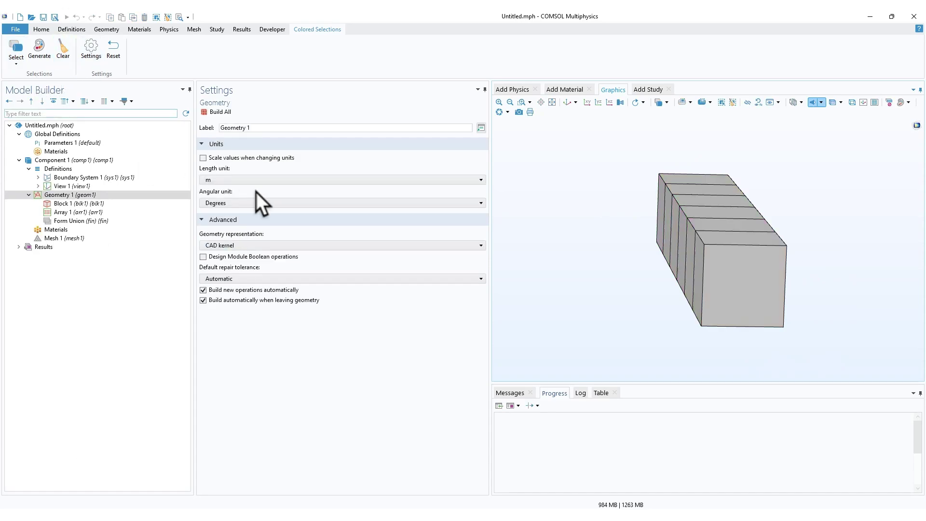
{"action": "left_click", "coordinate": [91, 56]}
{"action": "left_click", "coordinate": [476, 238]}
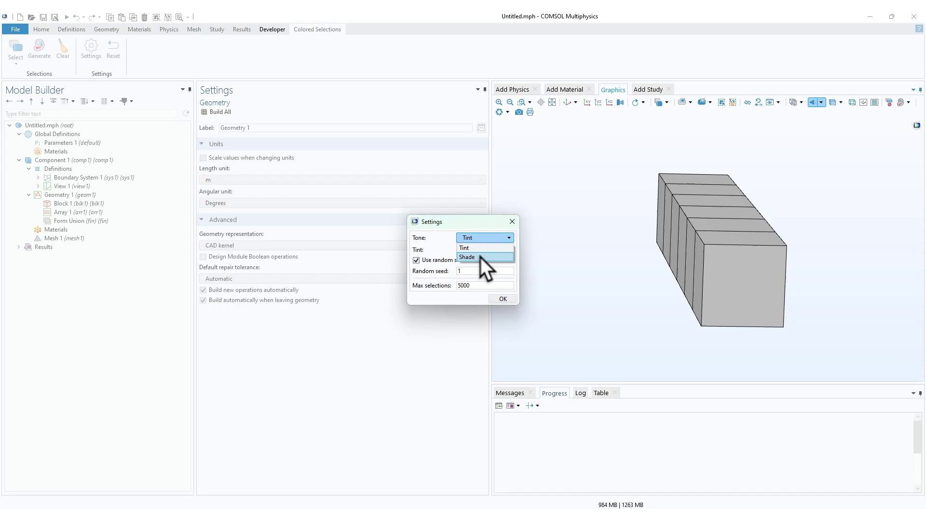
{"action": "left_click", "coordinate": [462, 247]}
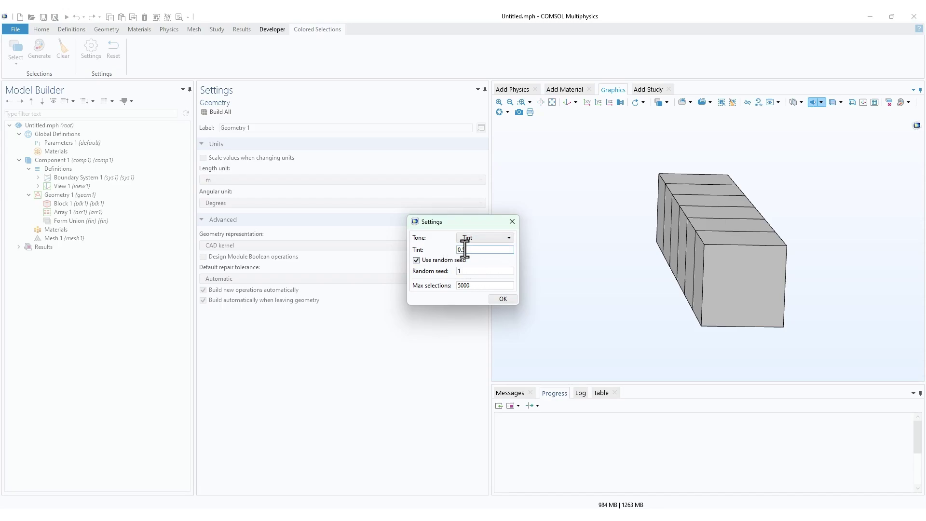
Close the colour Settings dialog without applying any changes
{"action": "left_click", "coordinate": [511, 221]}
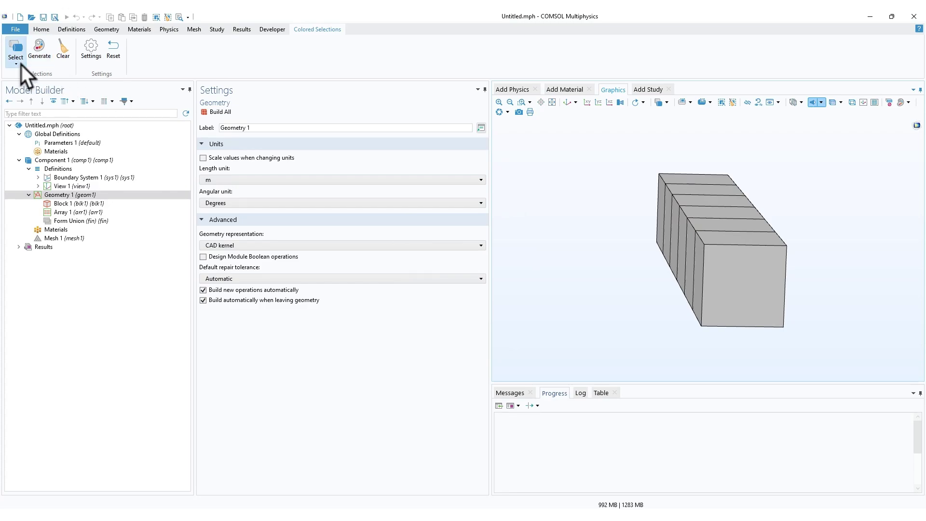